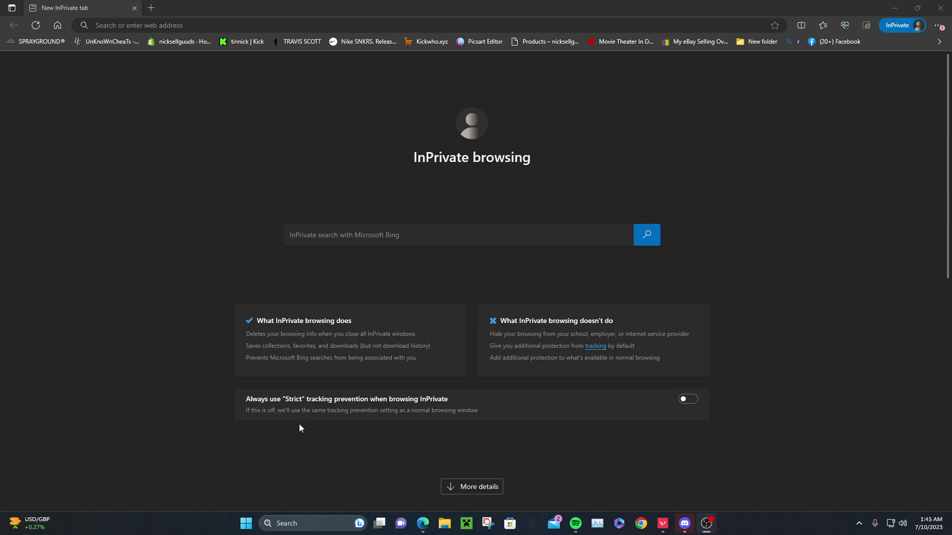
Glance at the VALORANT store, then exit the game to the desktop and confirm
click(662, 525)
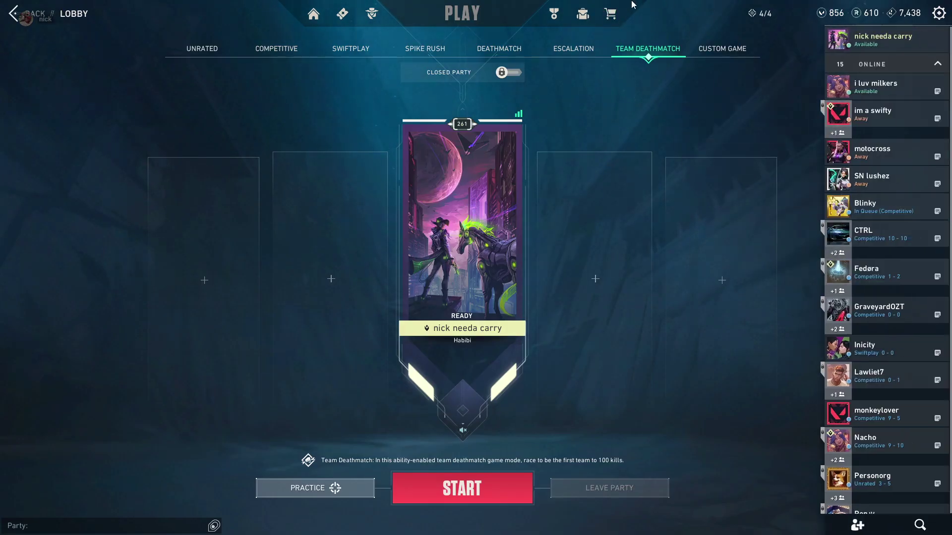
click(610, 13)
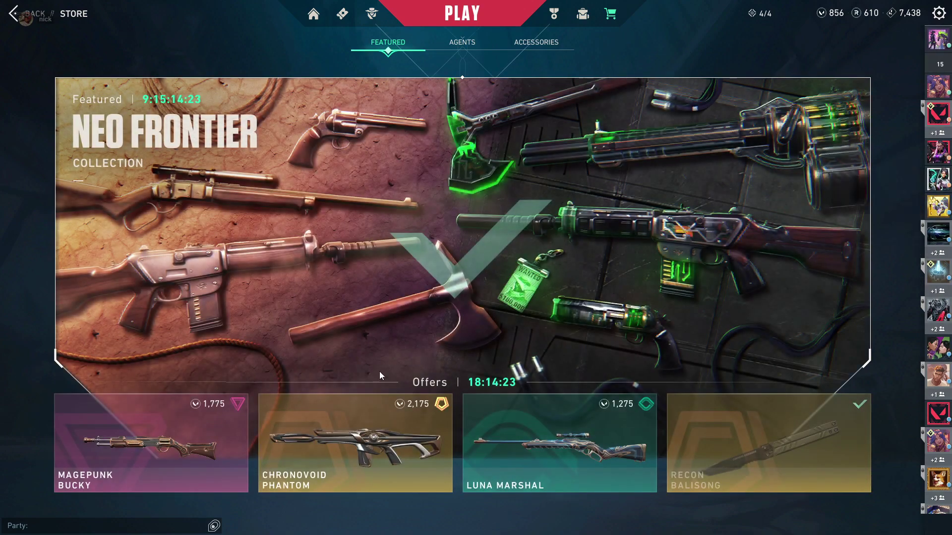
key(Escape)
key(Escape)
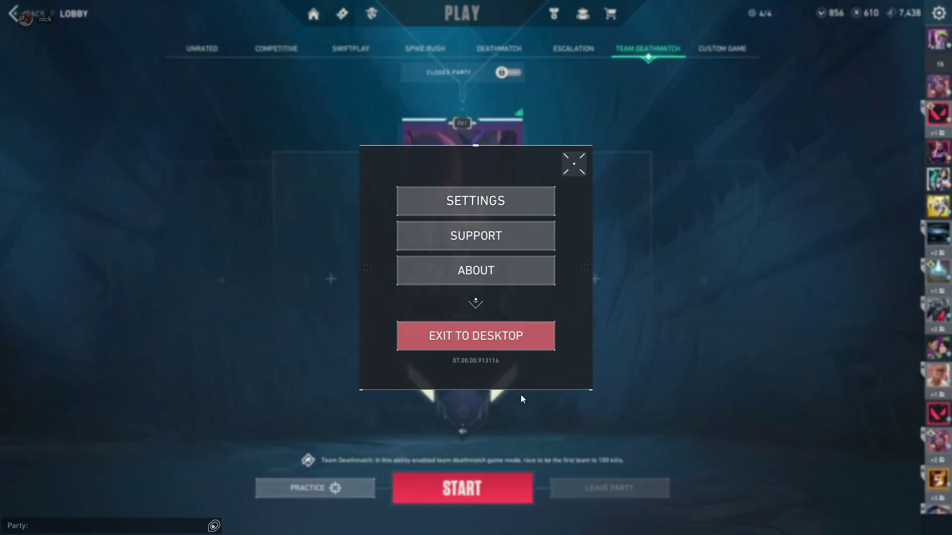
click(477, 335)
click(392, 302)
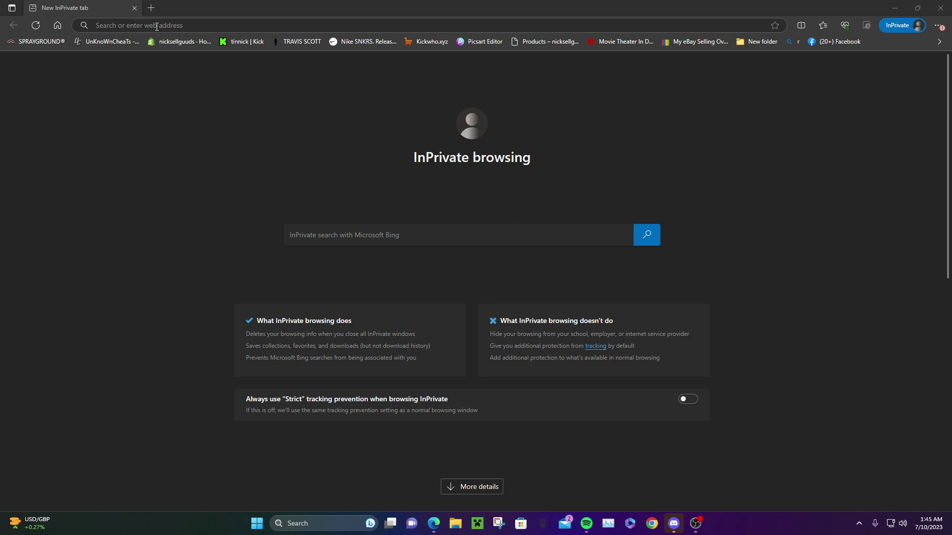
Run a Bing search for 'riot id' from the Edge address bar
click(157, 25)
text(riot id)
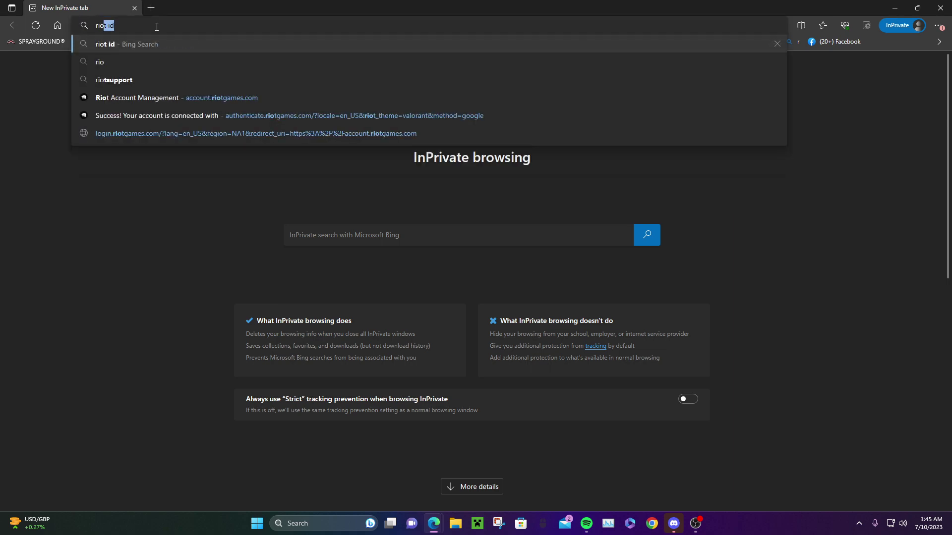
key(Return)
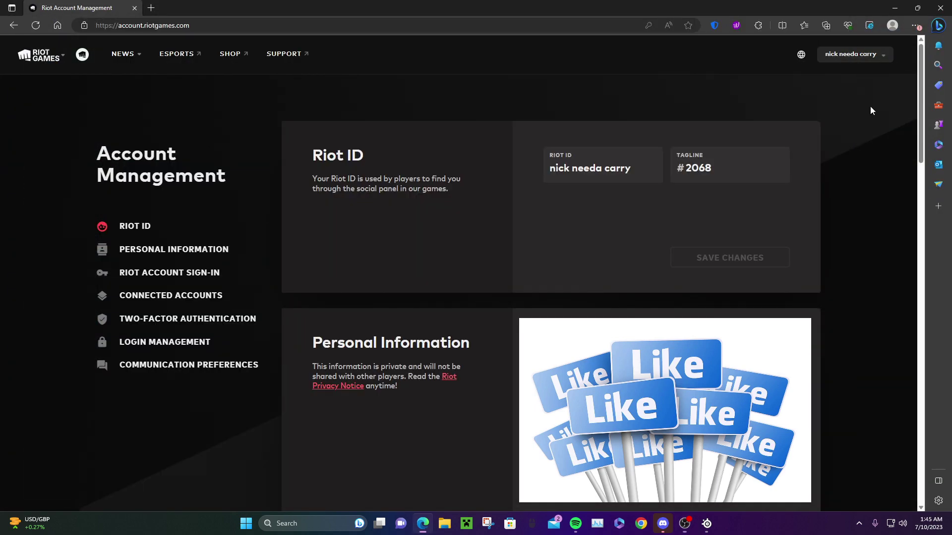
Select the tagline and Riot ID 'nick needa carry' without editing them, and open a new tab
click(708, 176)
click(283, 269)
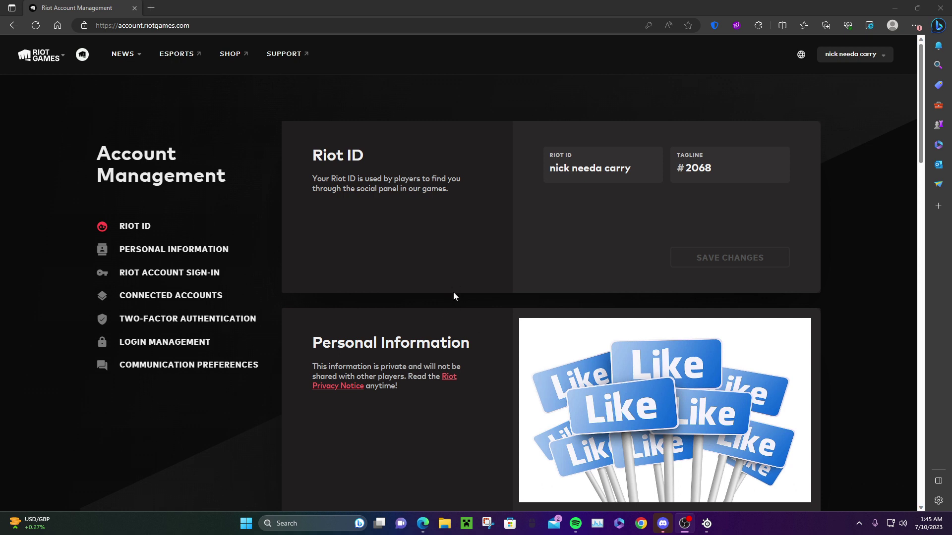
click(636, 168)
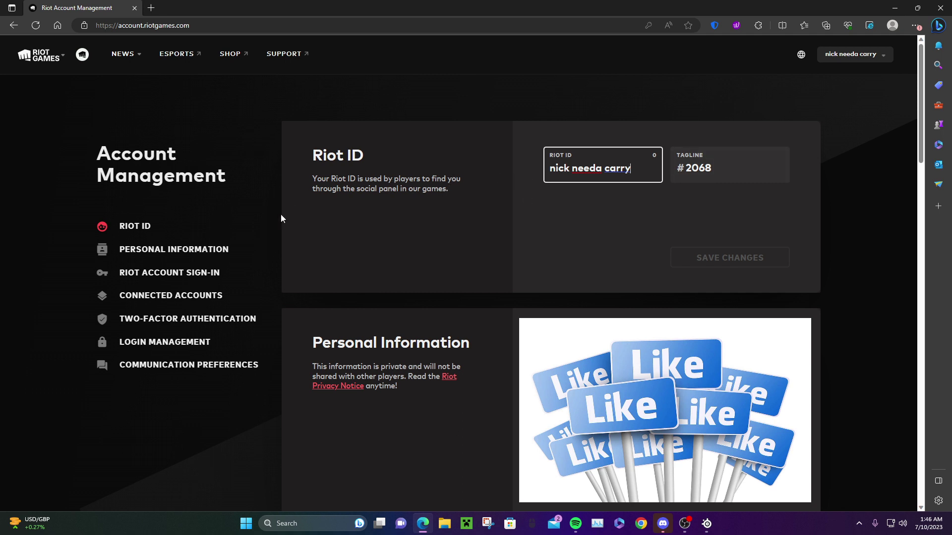
drag(632, 168, 551, 168)
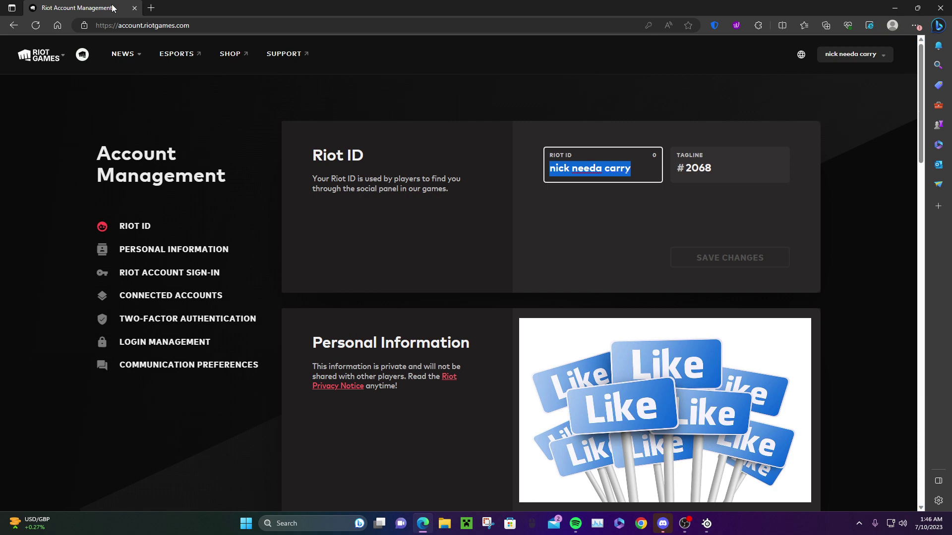
click(150, 8)
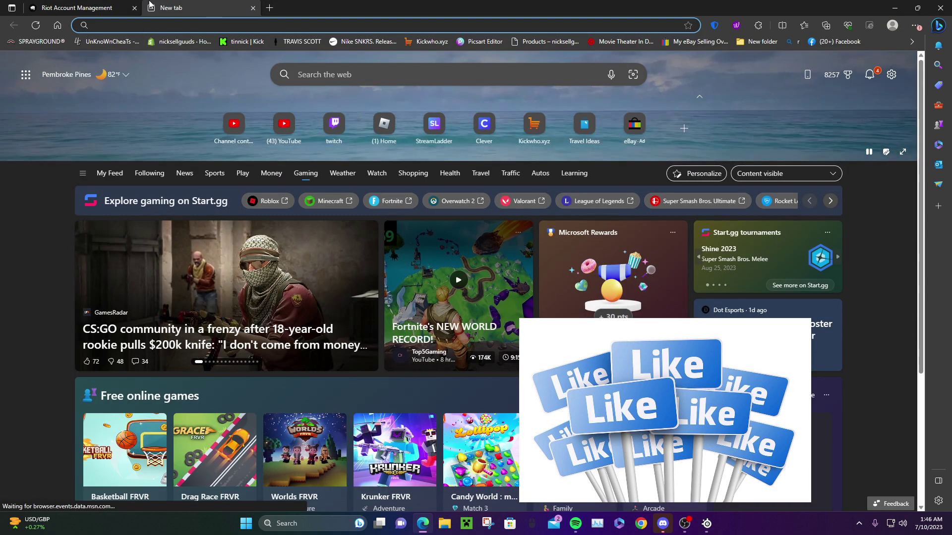
text(name )
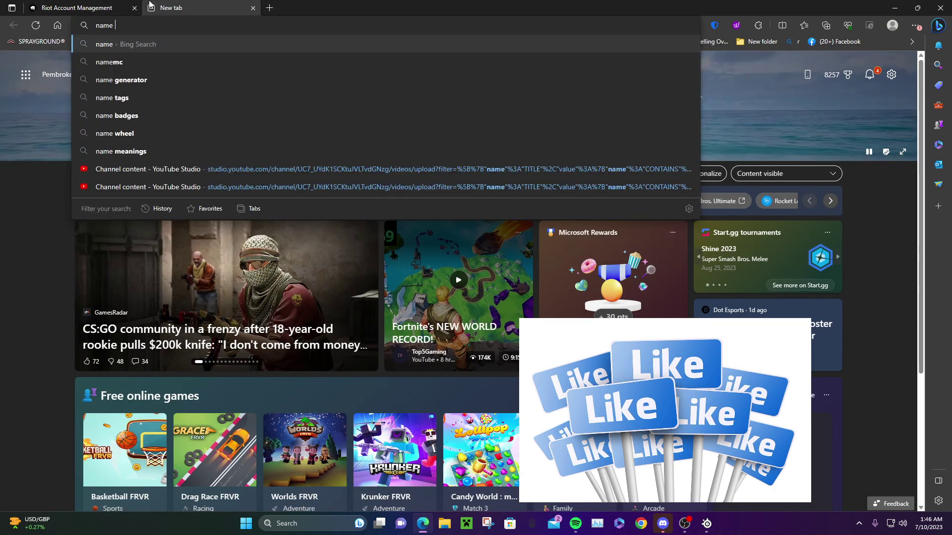
text(game generator)
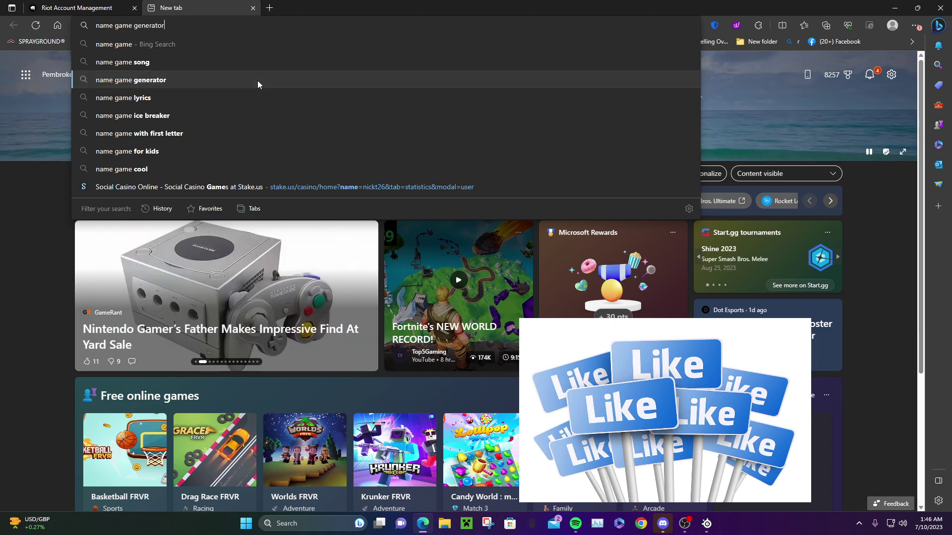
Pick the 'name game generator' suggestion and open Geeklab's result
click(258, 80)
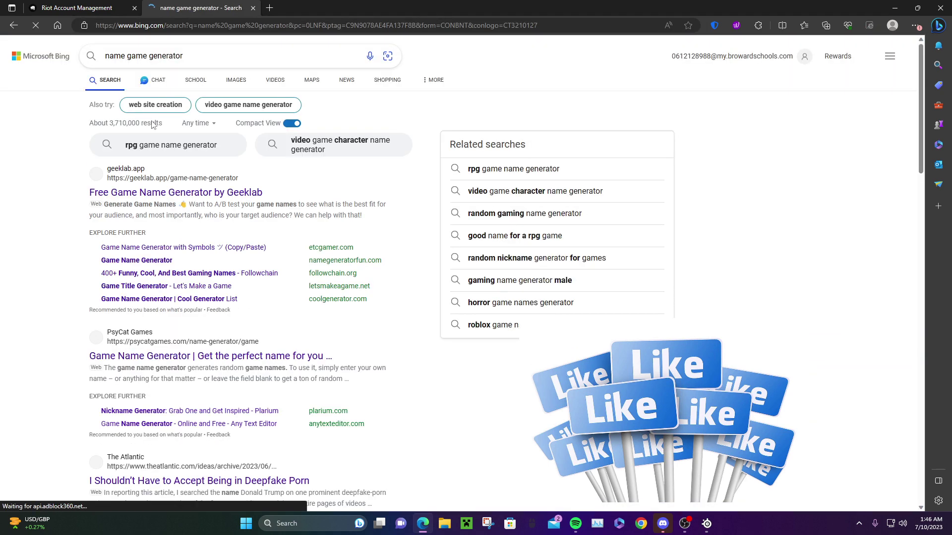
click(173, 195)
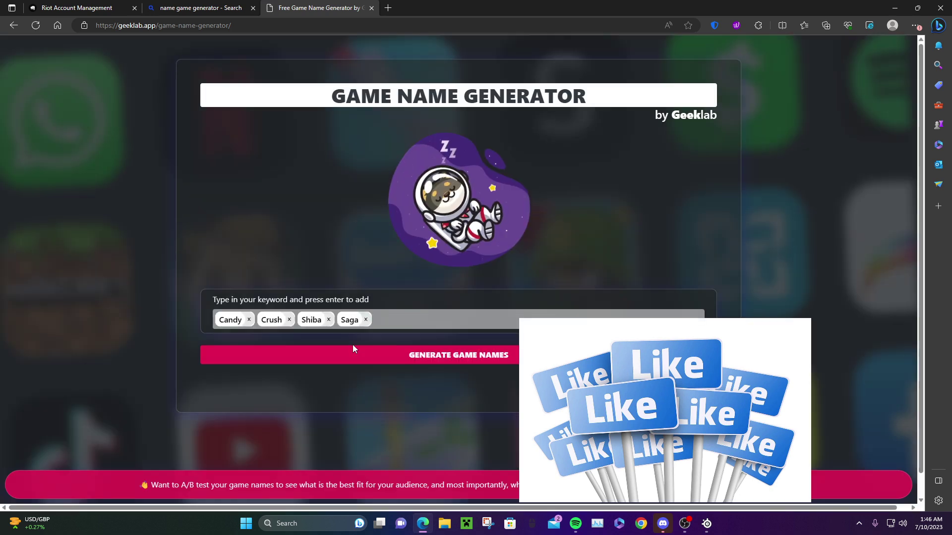
Replace the sample keywords with 'nick' and try generating names
click(366, 320)
click(249, 320)
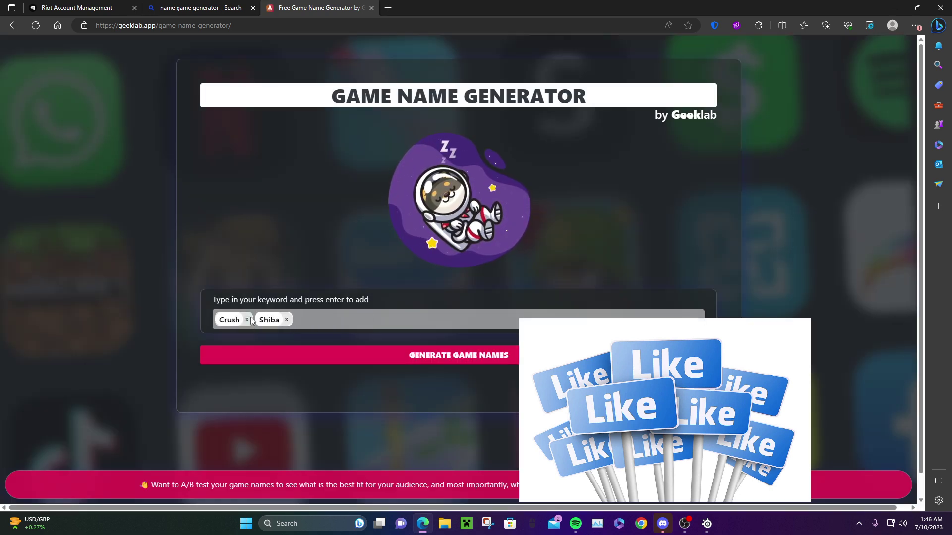
click(249, 320)
text(n)
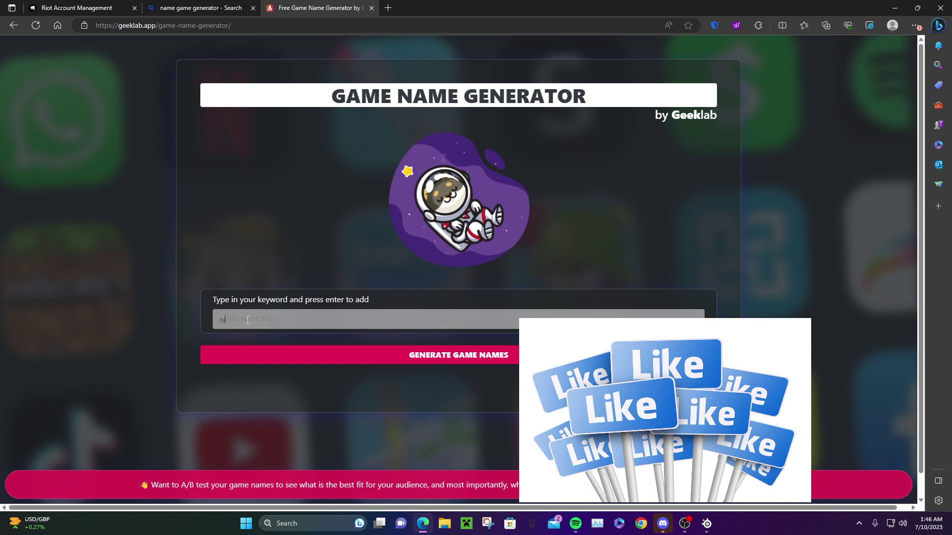
text(ick)
key(Return)
click(311, 349)
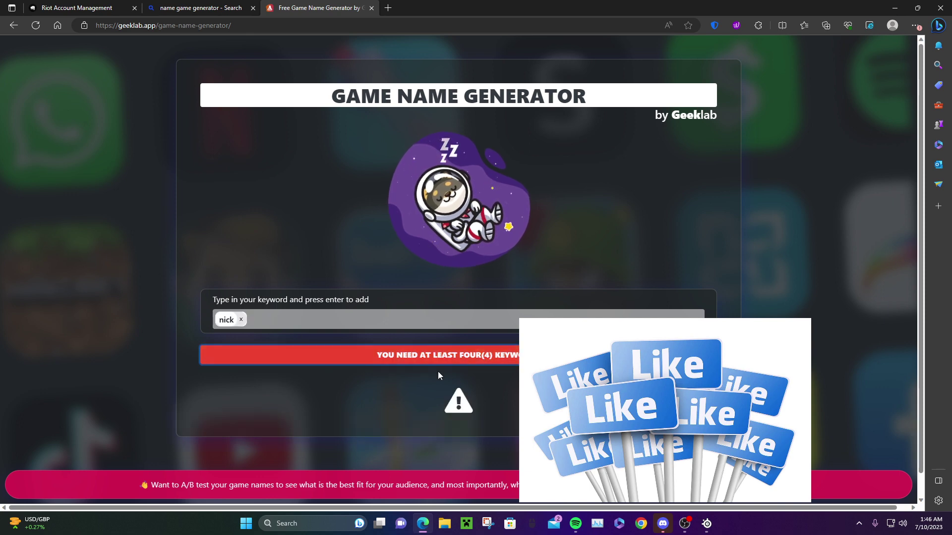
Add keywords tinnick, tin and nick, then delete the extra keywords
click(366, 318)
text(r)
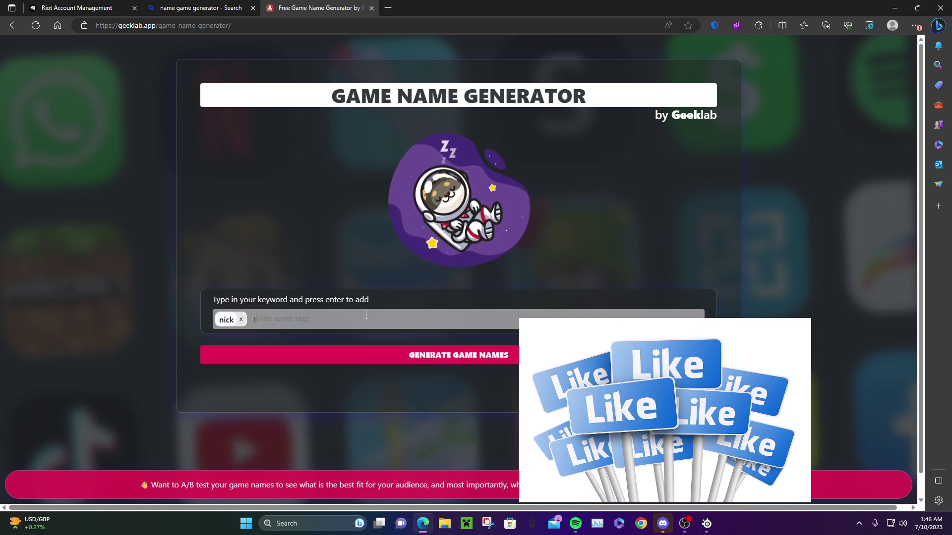
text(innick)
key(Return)
text(tin)
key(Return)
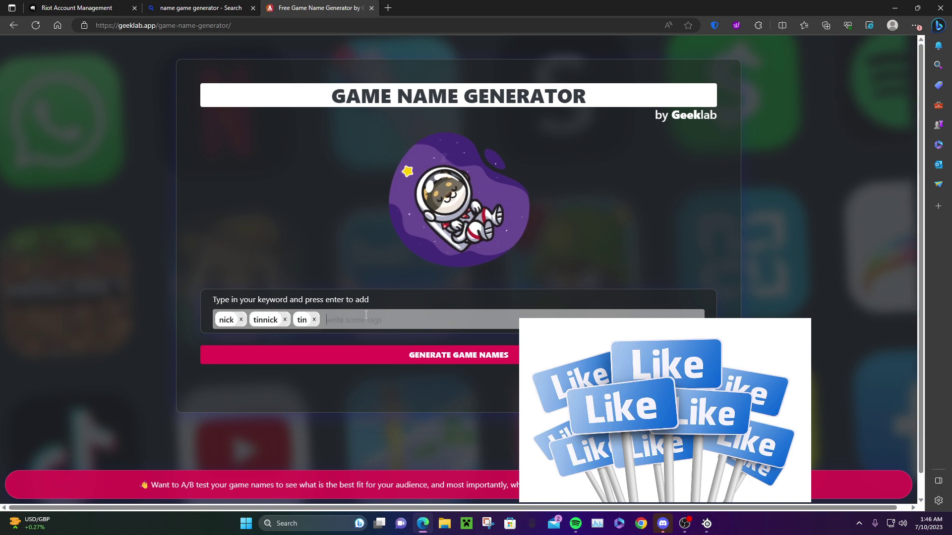
text(nick)
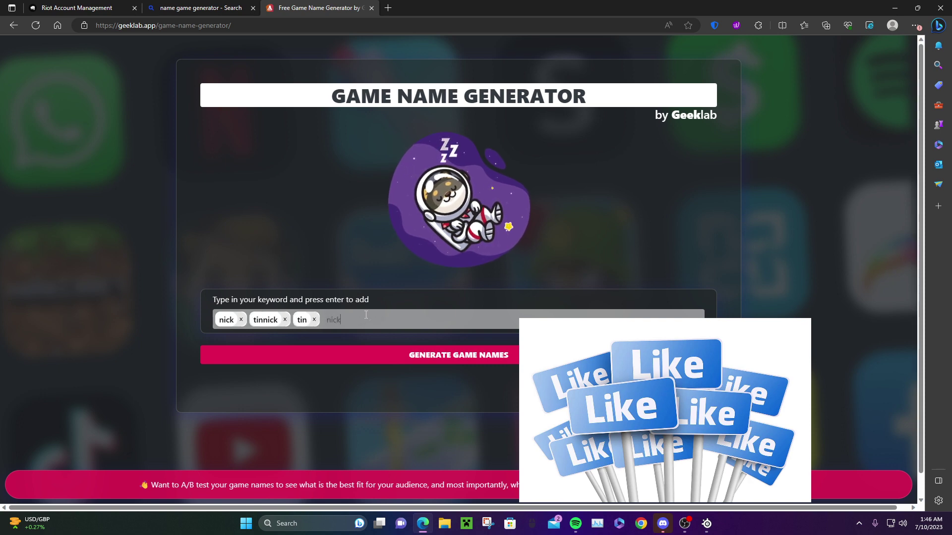
key(Return)
key(BackSpace)
key(BackSpace)
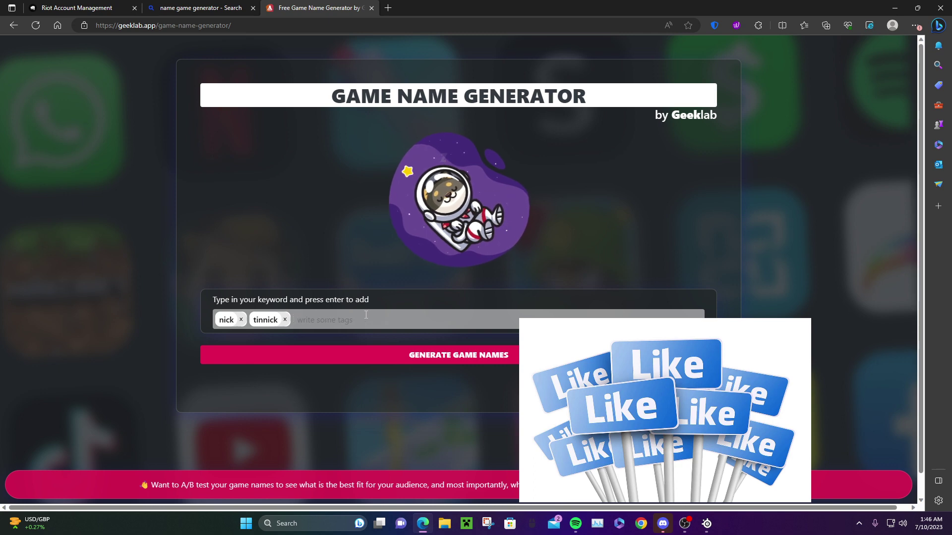
text(ntin)
key(BackSpace)
key(BackSpace)
key(BackSpace)
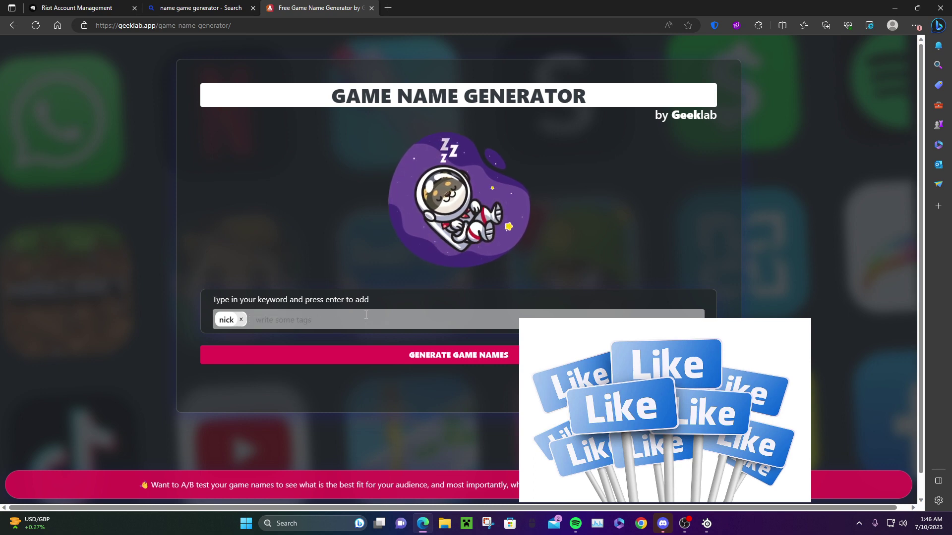
text(tinnick)
Re-add tinnick, tin and tinnicholas, generate game names, and close the generator tab
key(Return)
text(tin)
key(Return)
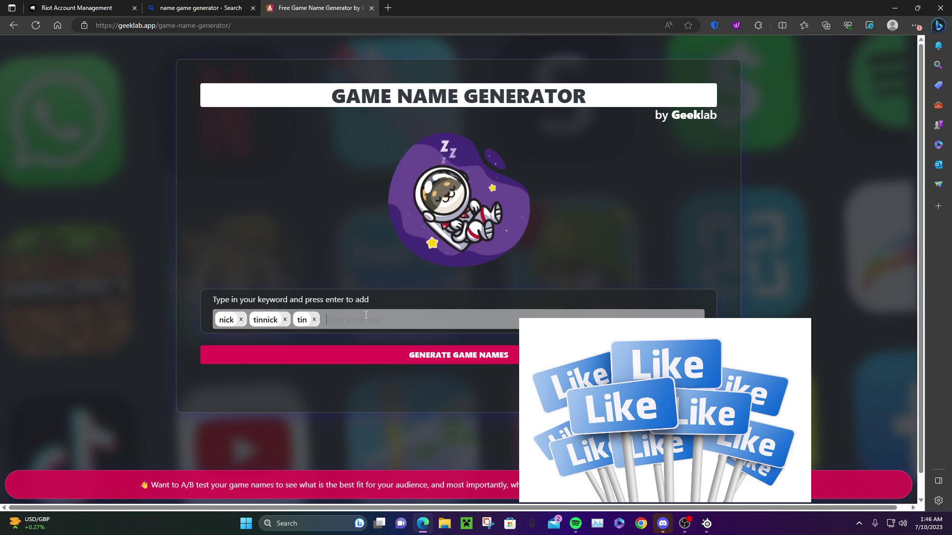
text(tinn)
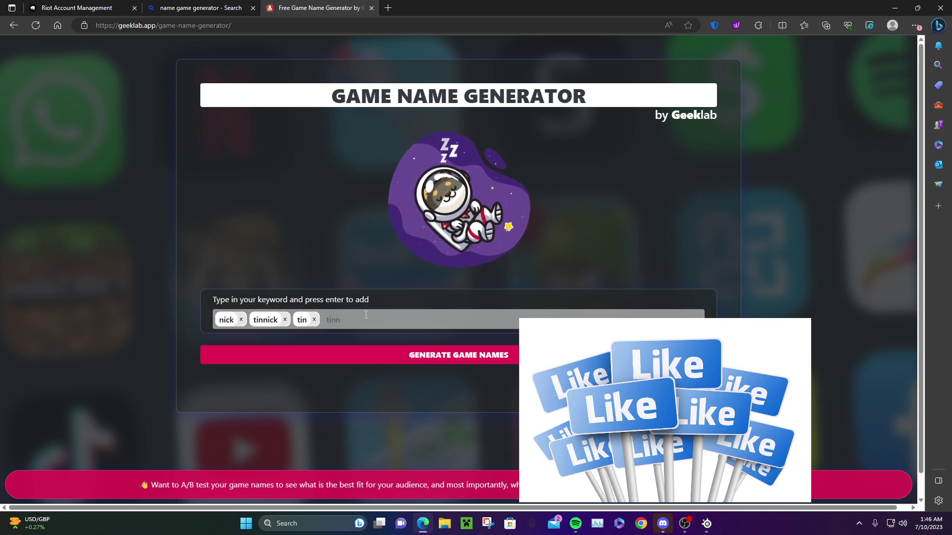
text(icholas)
key(Return)
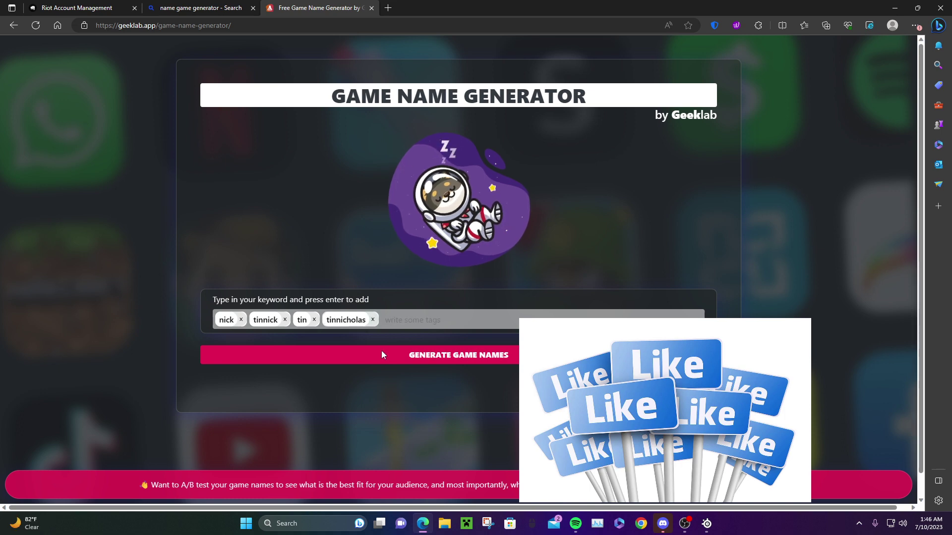
click(417, 355)
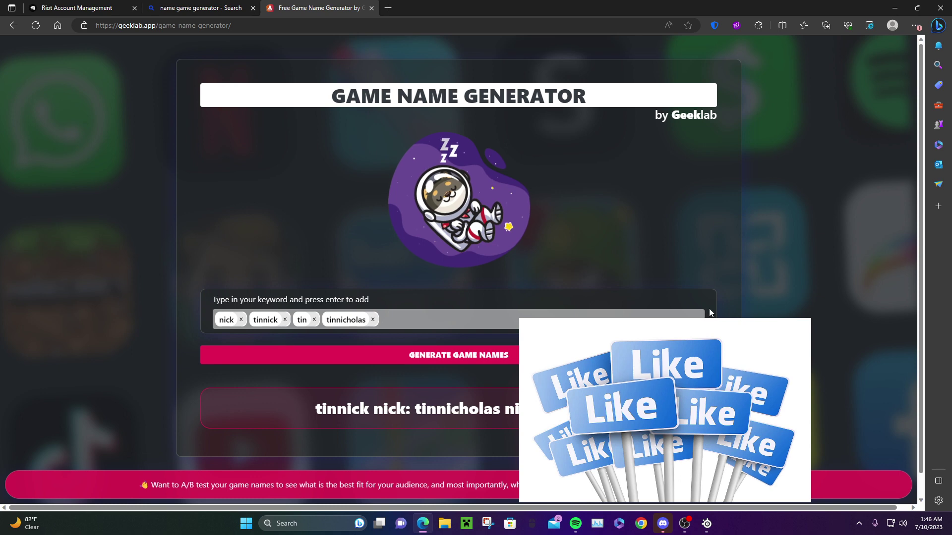
key(ctrl+w)
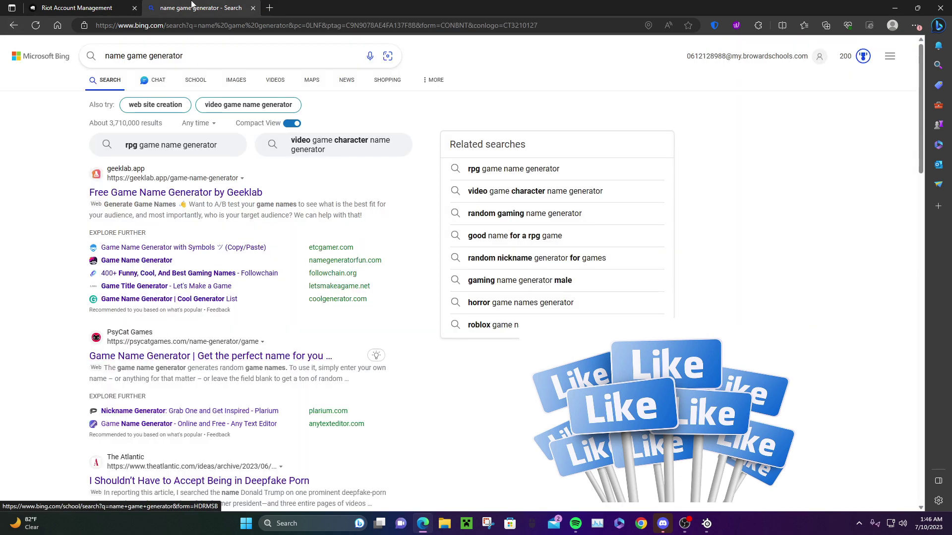
Back on the Riot account tab, select part of 'nick needa carry', then deselect it unchanged
click(89, 8)
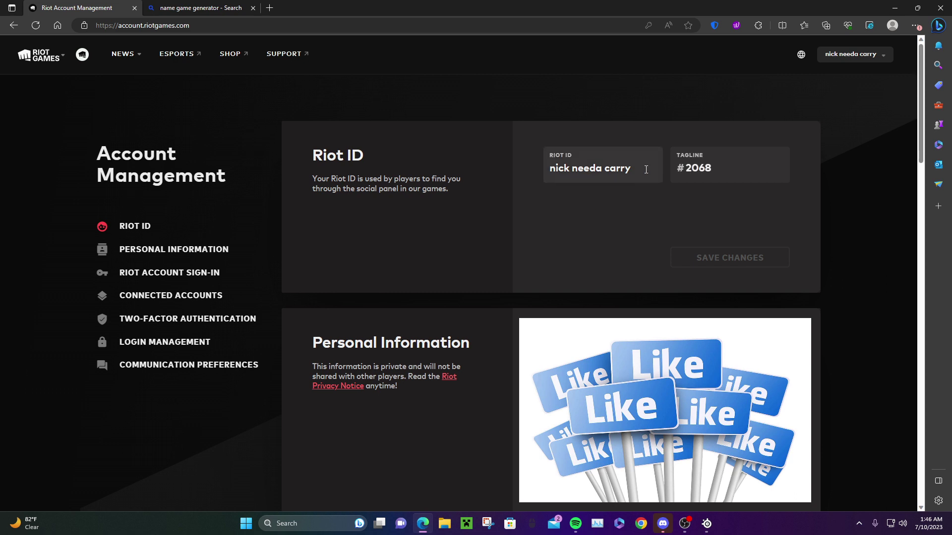
drag(634, 169, 575, 166)
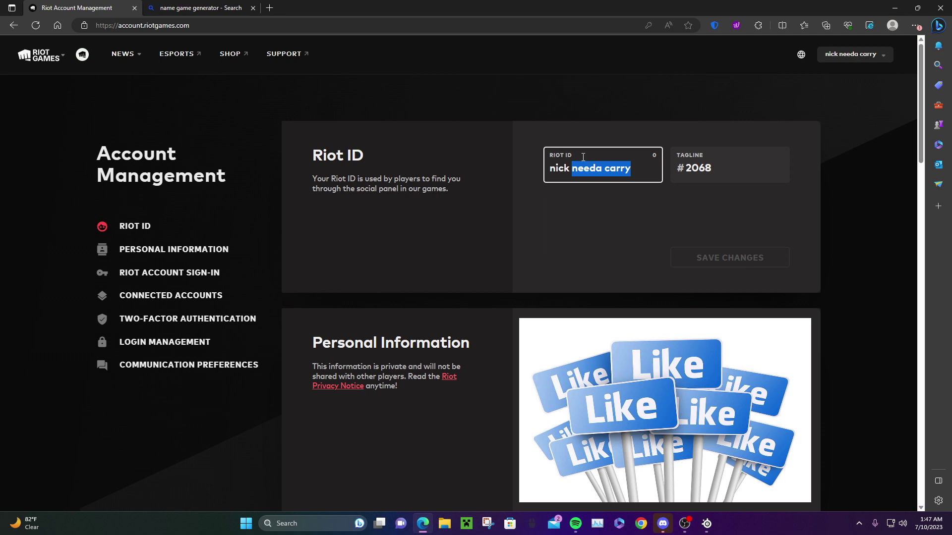
click(525, 116)
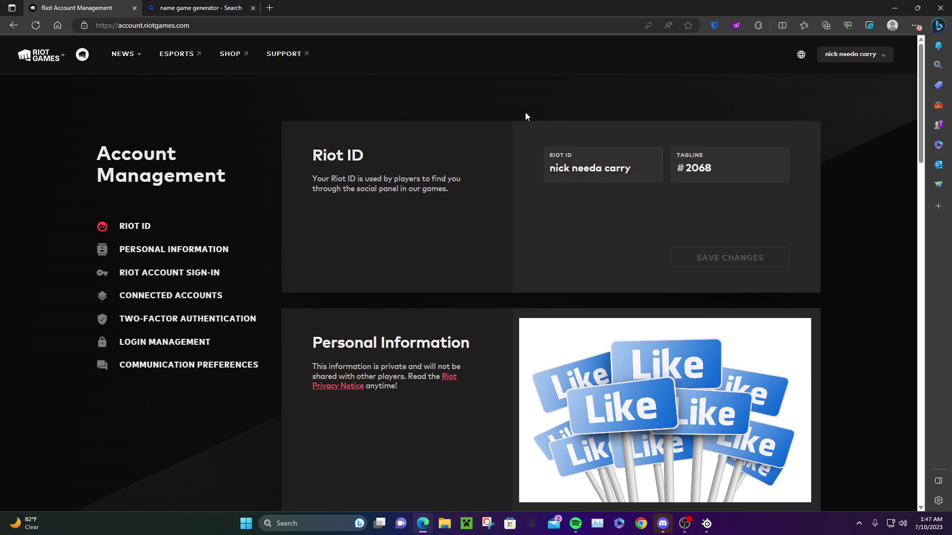